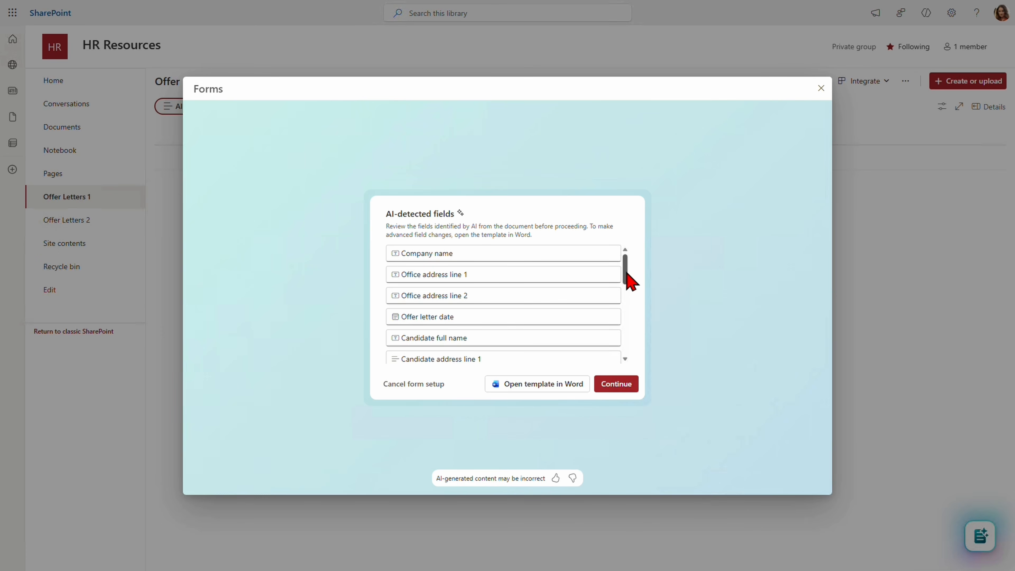
# Review the AI-detected fields, open the template in Word and delete the Company name field
pyautogui.moveTo(626, 272); pyautogui.dragTo(616, 356)
pyautogui.click(536, 384)
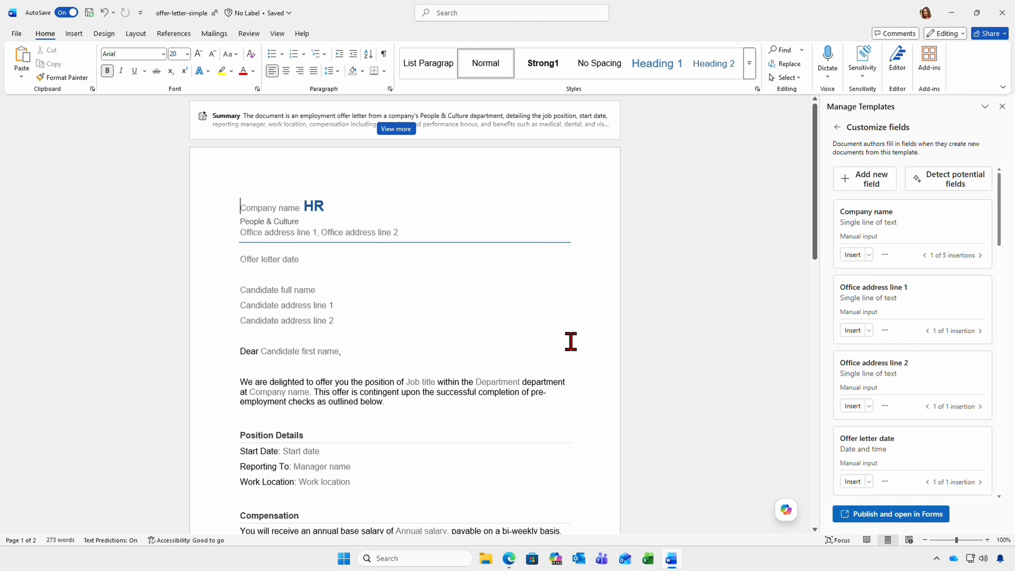
pyautogui.click(885, 255)
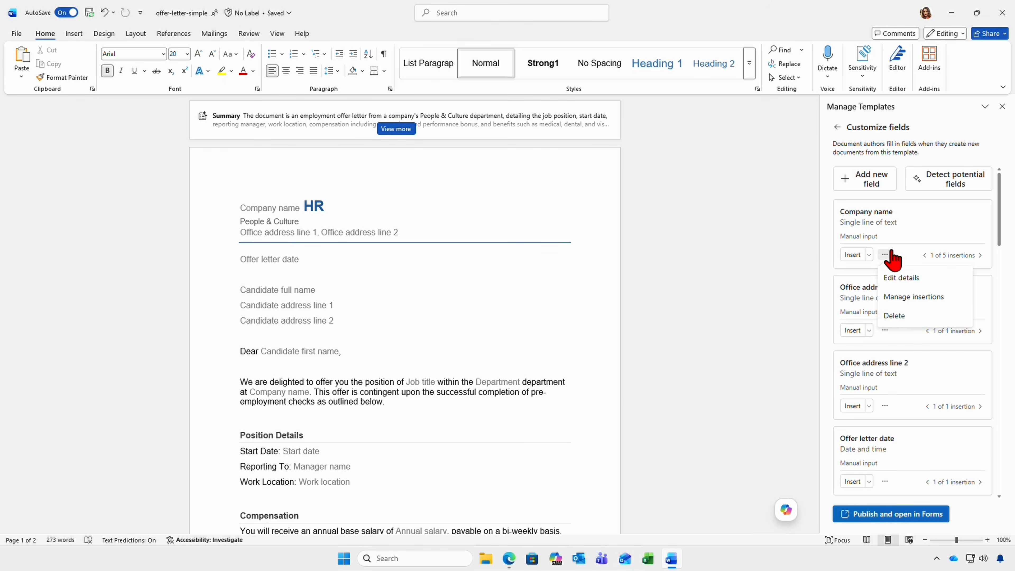
pyautogui.click(893, 316)
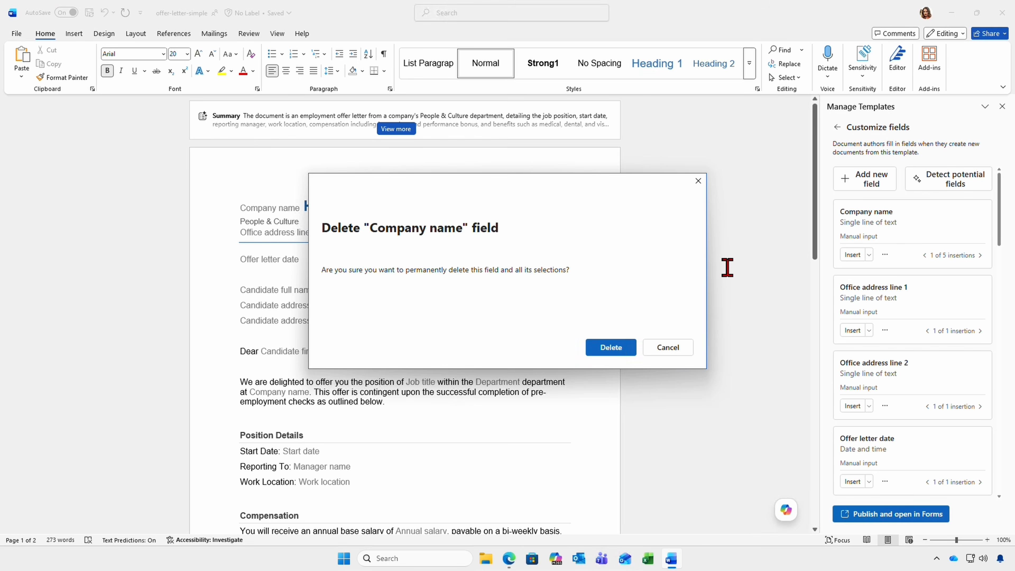
pyautogui.click(611, 350)
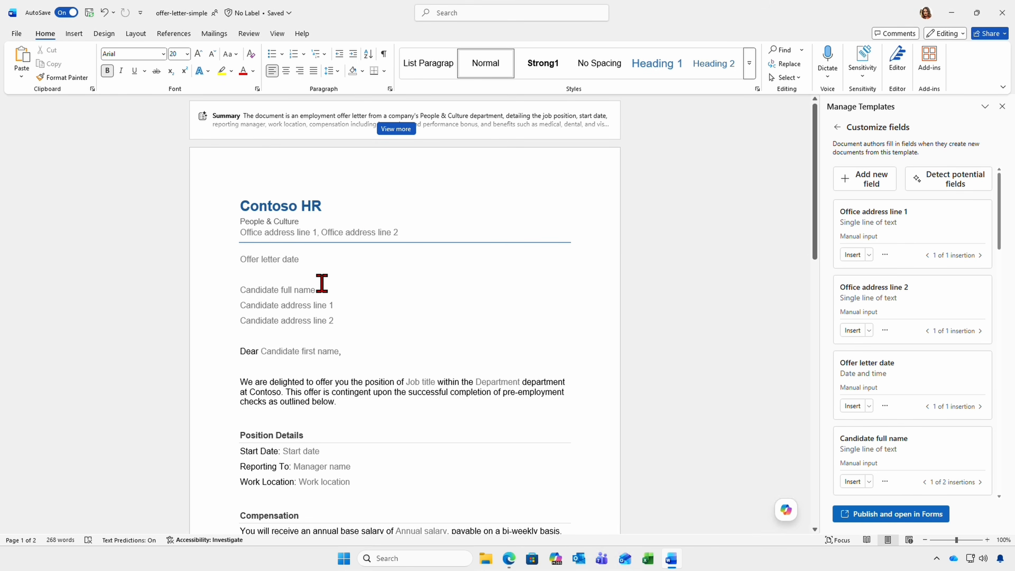
# Delete the Office address line 1 and Office address line 2 fields from the template
pyautogui.click(884, 255)
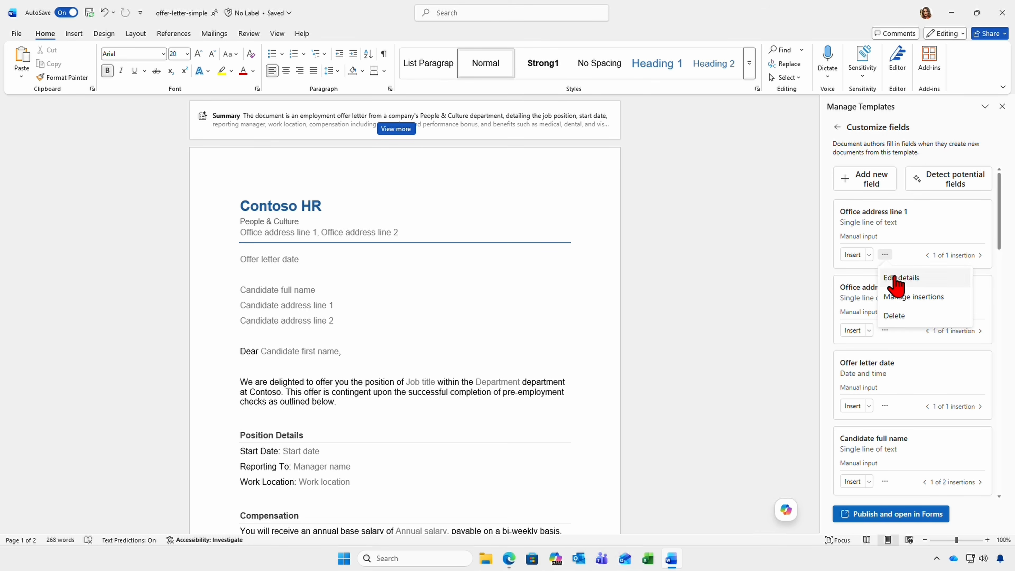
pyautogui.click(894, 315)
pyautogui.click(616, 351)
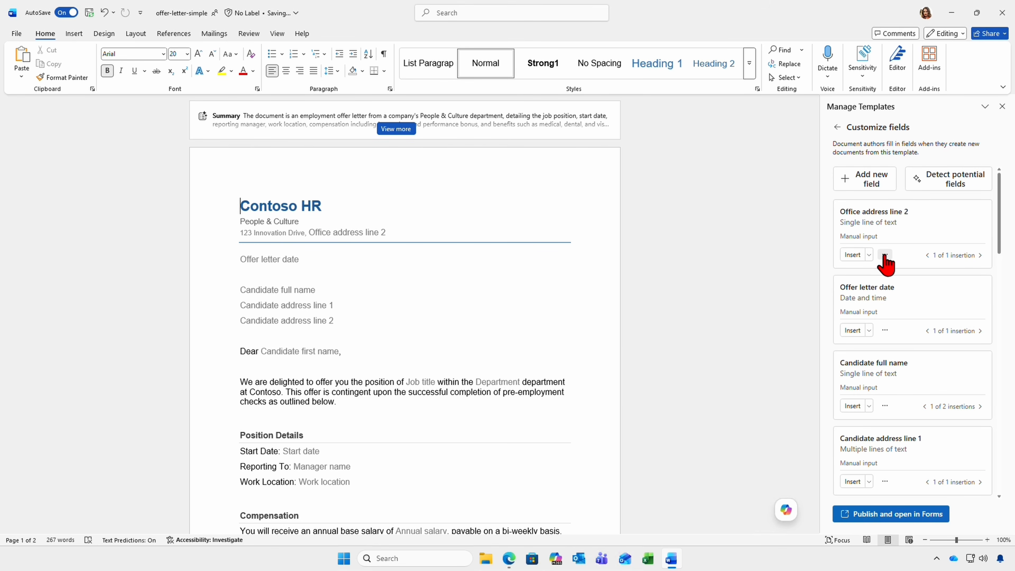
pyautogui.click(885, 255)
pyautogui.click(892, 316)
pyautogui.click(615, 350)
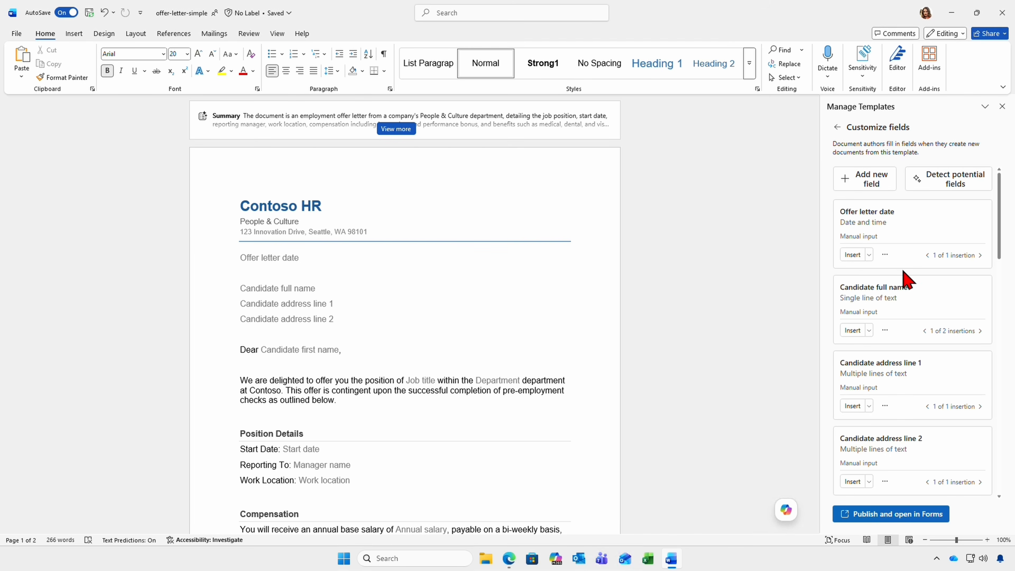
# Change the Annual salary field's type to Number, make it required for document authors, and save it
pyautogui.scroll(-9, 907, 295)
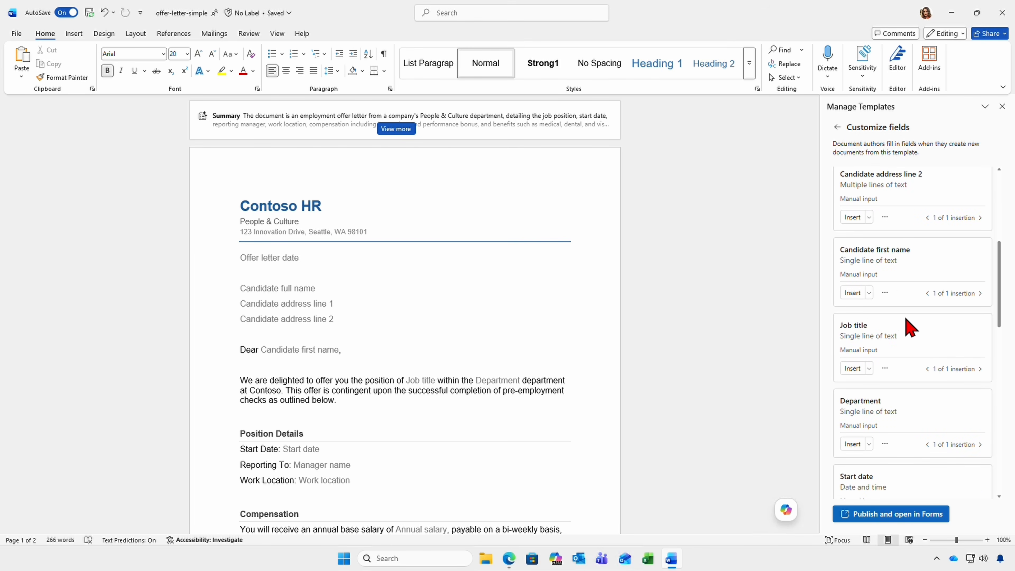
pyautogui.scroll(-3, 559, 372)
pyautogui.scroll(8, 903, 303)
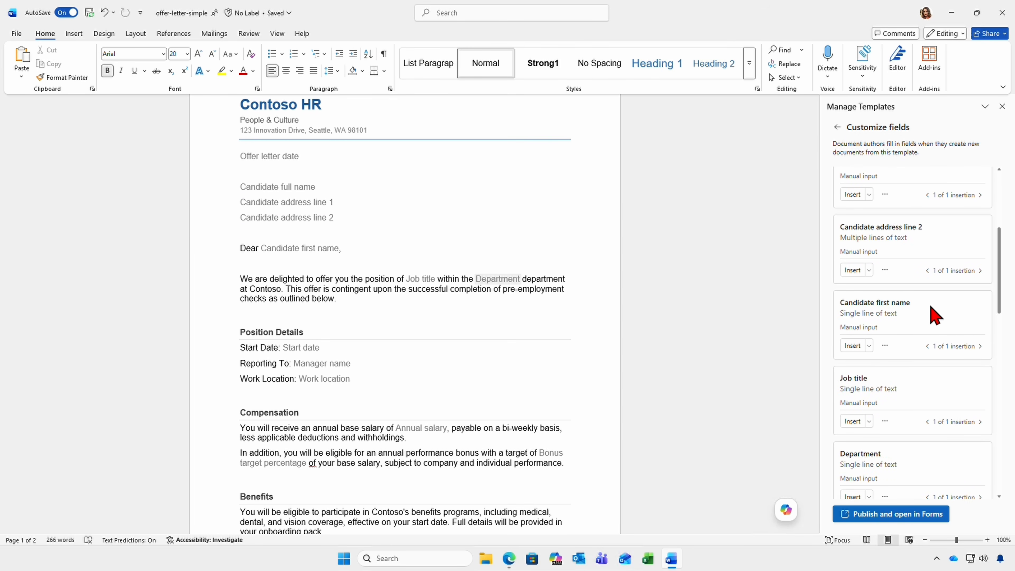
pyautogui.scroll(-6, 931, 315)
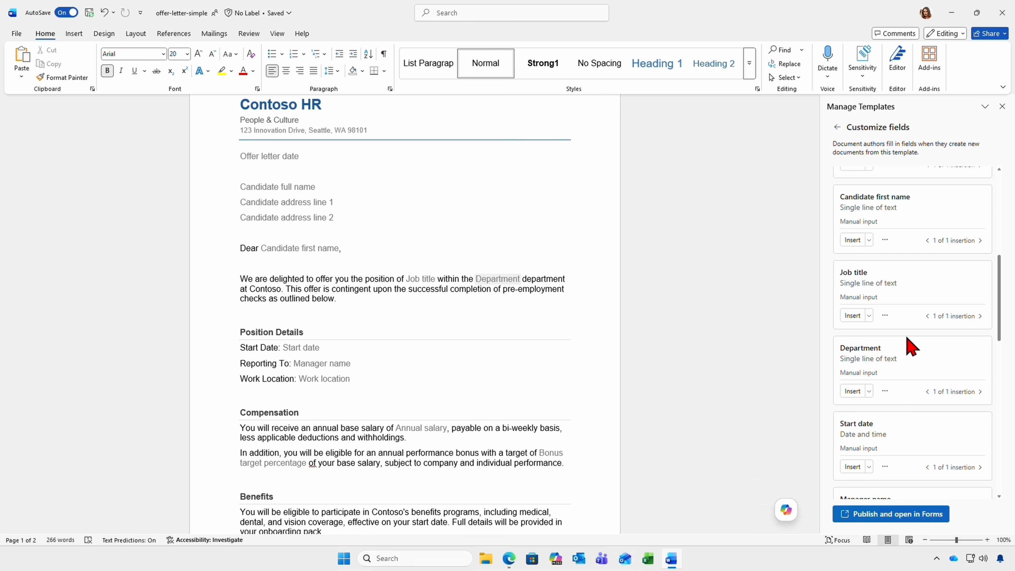
pyautogui.scroll(-10, 913, 344)
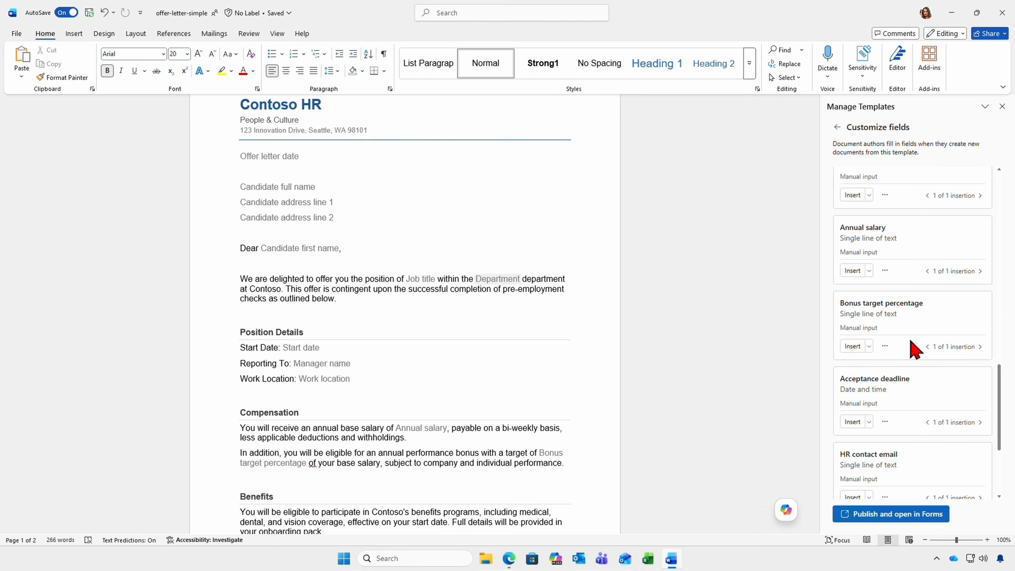
pyautogui.scroll(3, 912, 345)
pyautogui.click(884, 377)
pyautogui.click(899, 397)
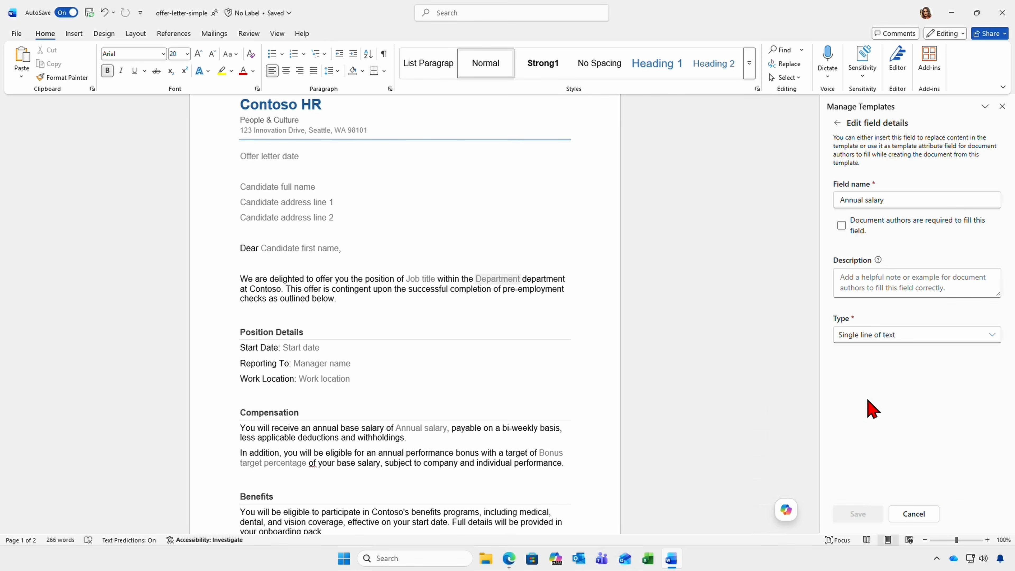
pyautogui.click(884, 335)
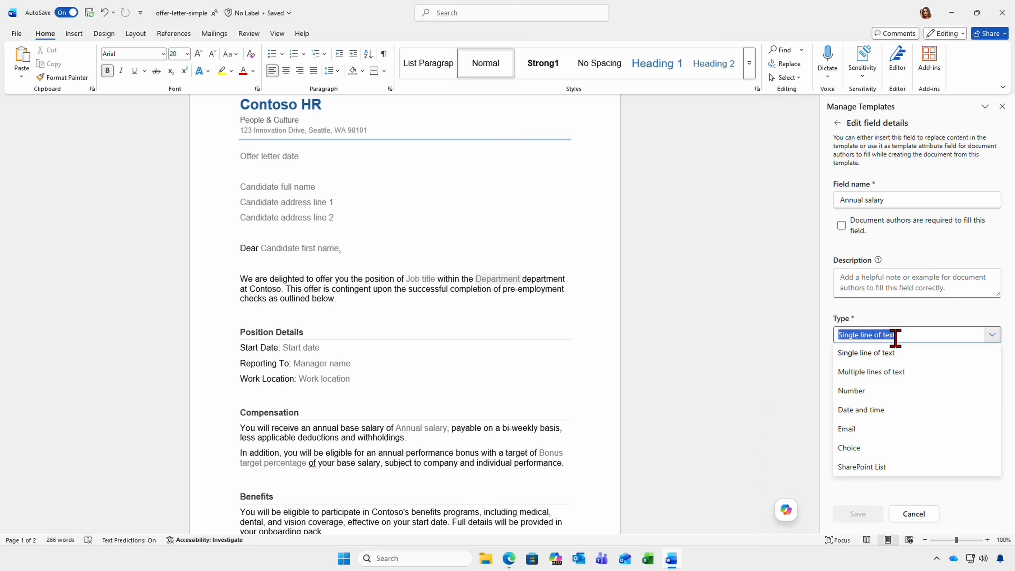
pyautogui.click(863, 392)
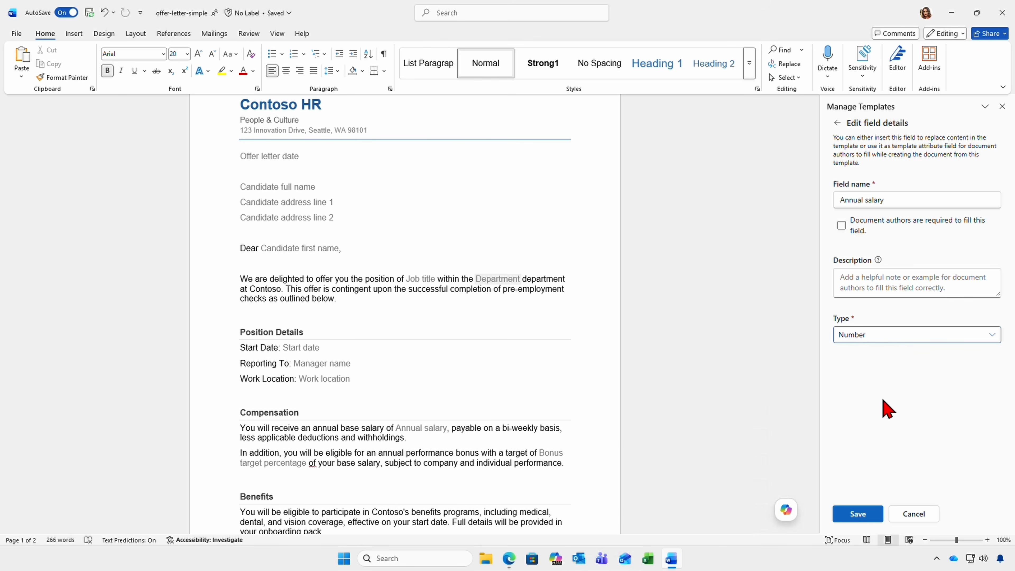
pyautogui.click(846, 230)
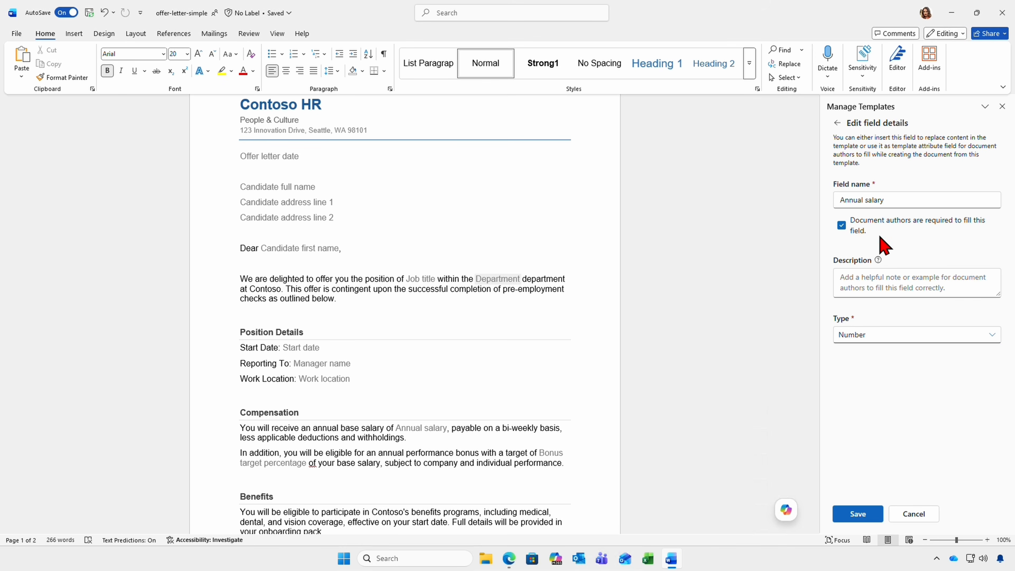
pyautogui.click(857, 514)
# Publish the template to Forms and create a red folder named Letters for the form responses
pyautogui.scroll(-5, 915, 455)
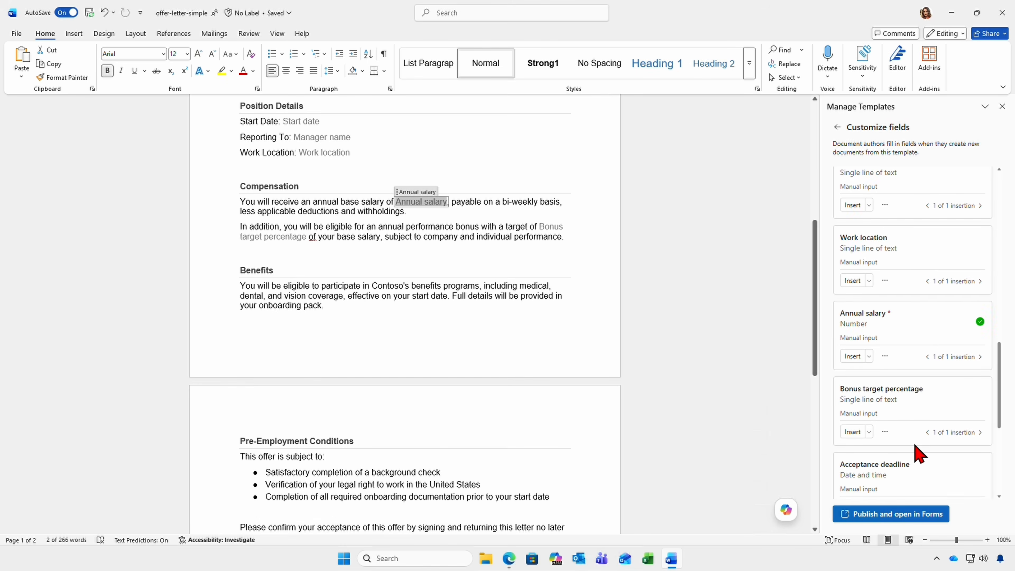
pyautogui.click(891, 514)
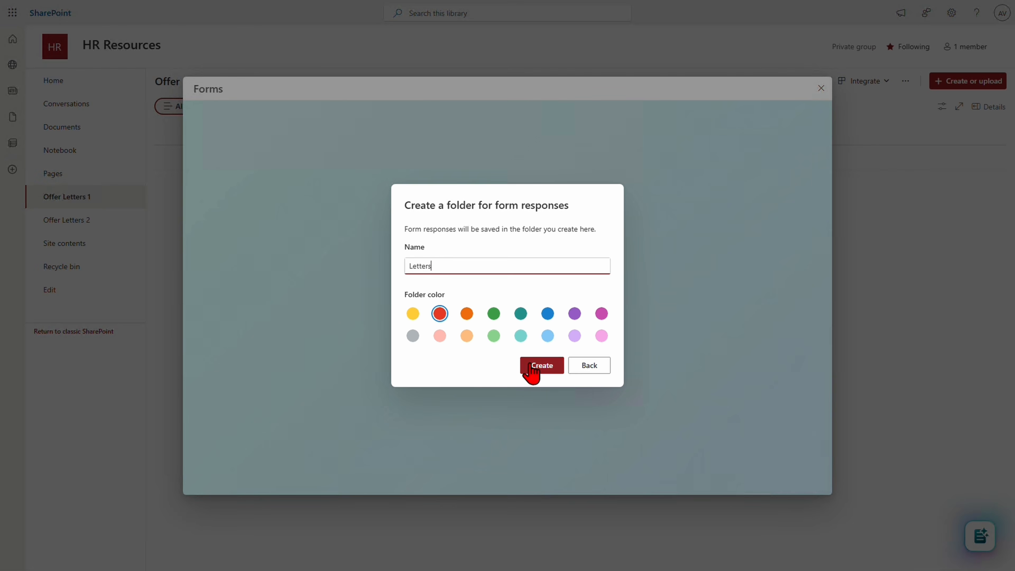
pyautogui.click(530, 365)
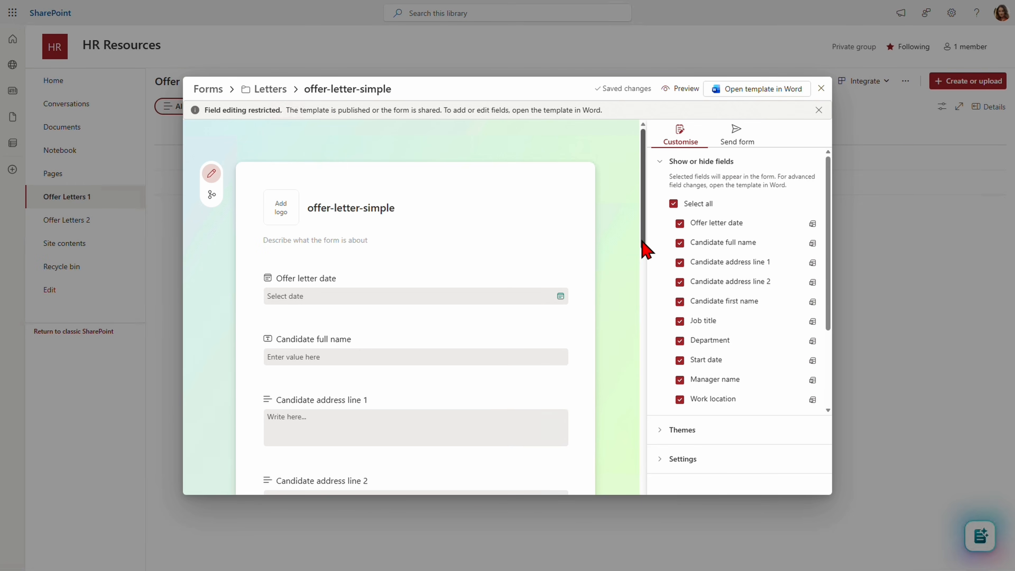
# Review the form's fields, turn on PDF generation from responses, and copy the form's sharing link
pyautogui.moveTo(643, 243); pyautogui.dragTo(659, 508)
pyautogui.moveTo(829, 324); pyautogui.dragTo(831, 408)
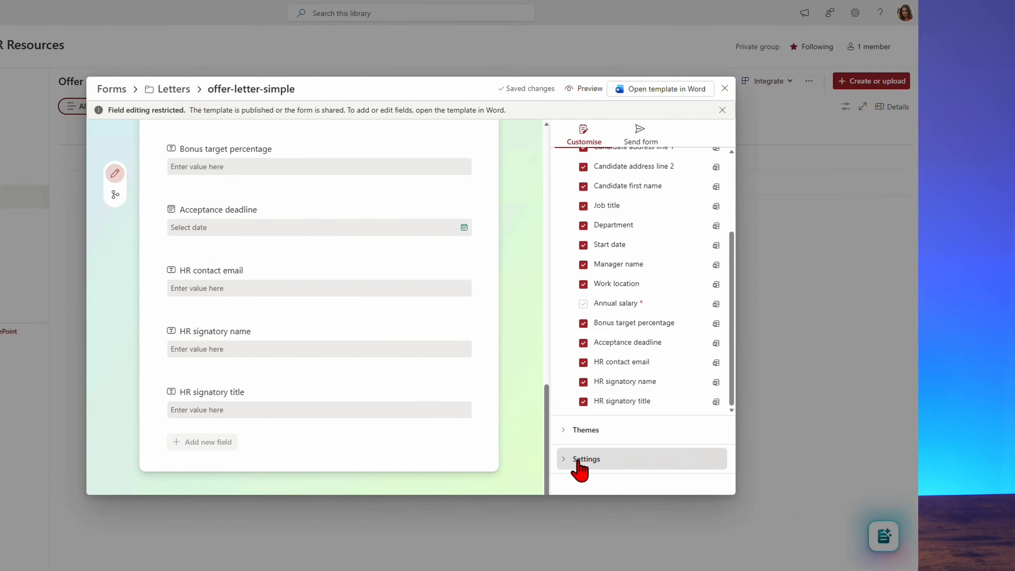
pyautogui.click(579, 458)
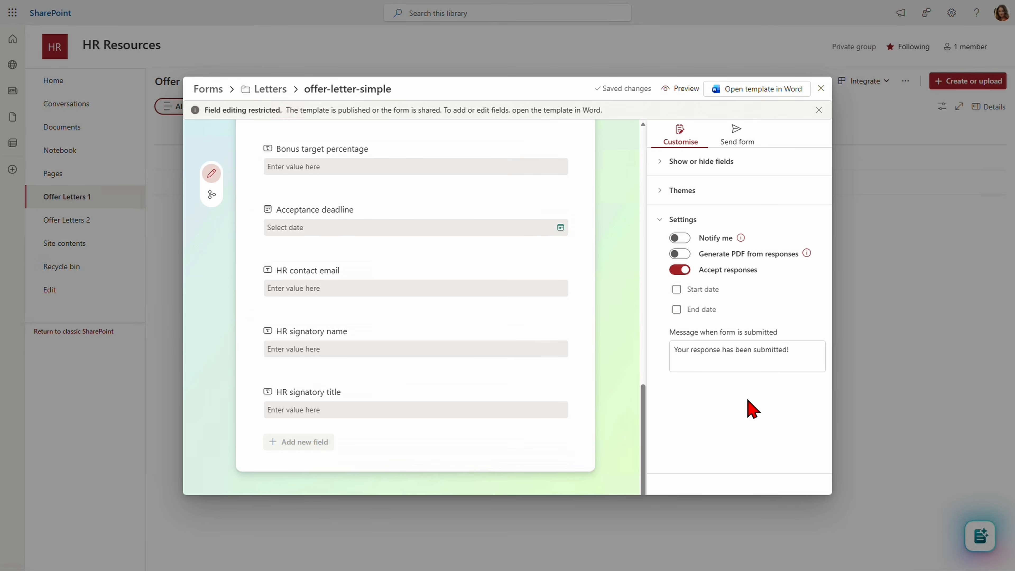
pyautogui.click(675, 254)
pyautogui.click(737, 139)
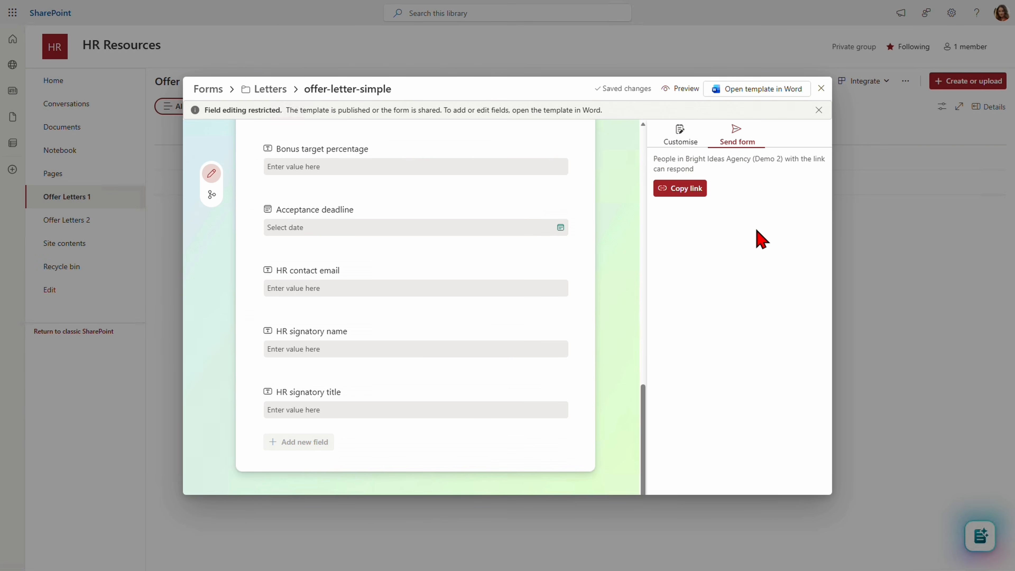
pyautogui.click(682, 191)
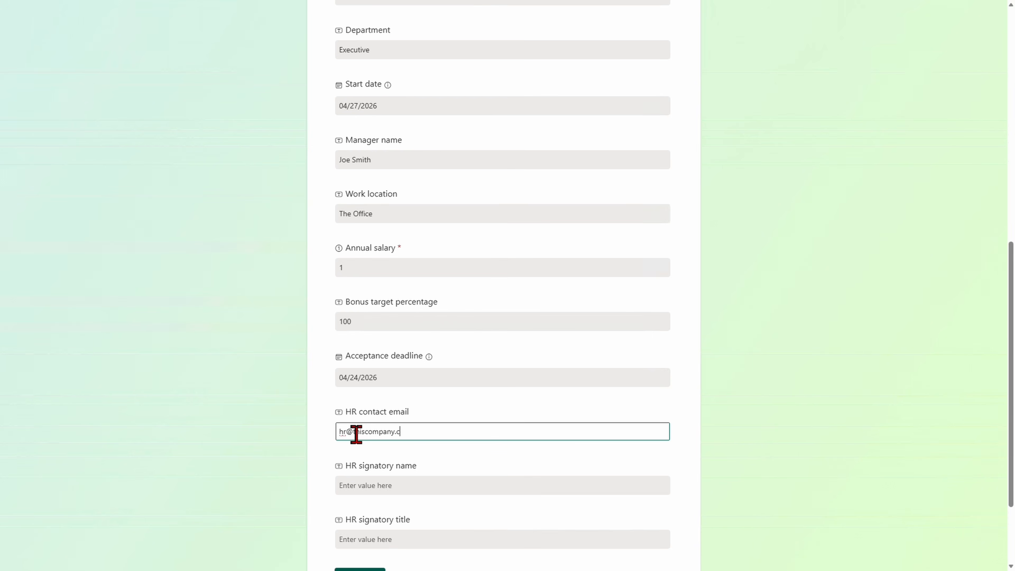
# Enter the HR signatory's name and the signatory title Director, and submit the form
pyautogui.click(372, 487)
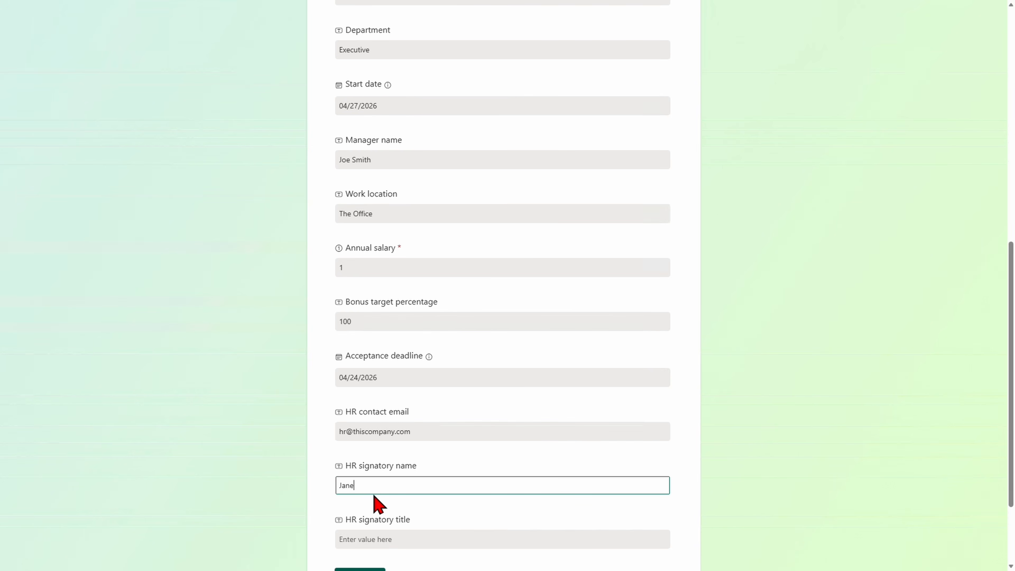
pyautogui.click(426, 542)
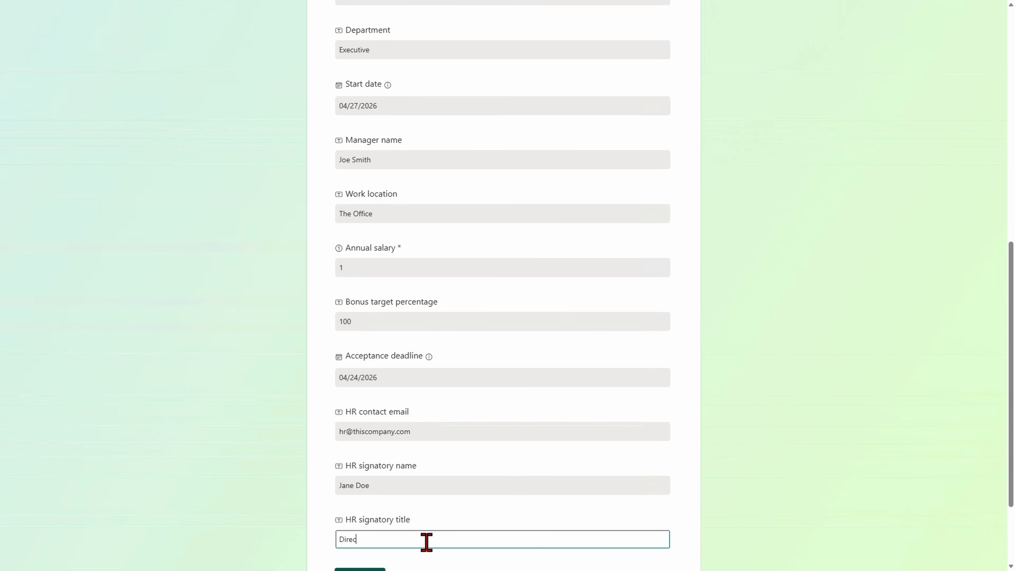
pyautogui.scroll(-3, 571, 520)
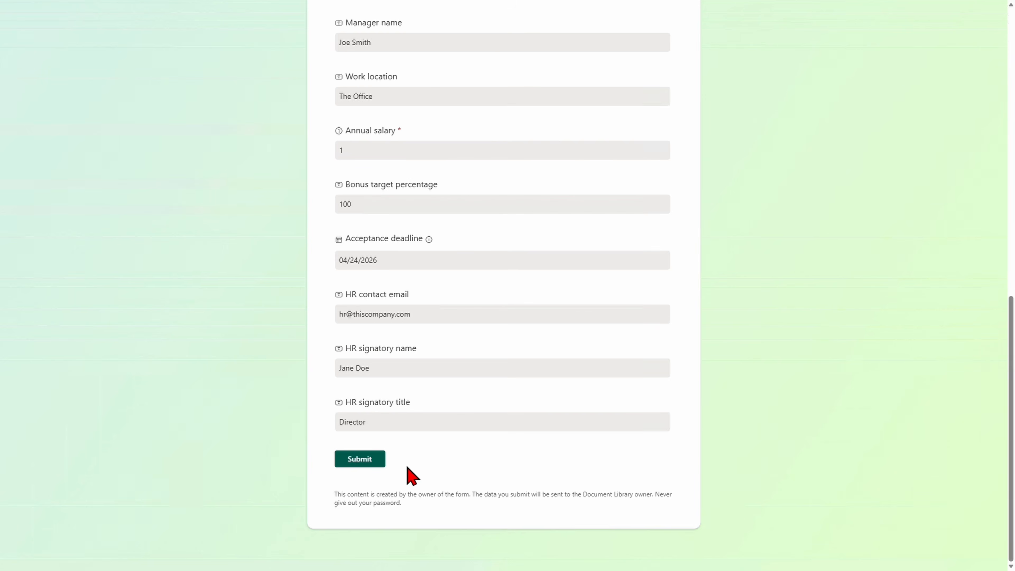
pyautogui.click(377, 459)
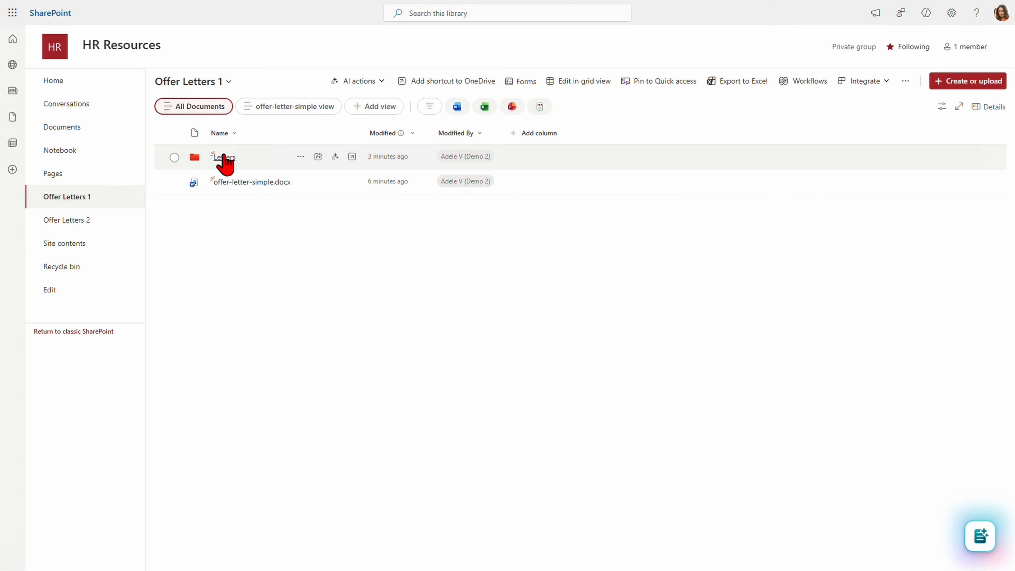
# In the SharePoint library, view the generated PDF in the Letters folder and examine the folder's columns in the offer-letter-simple view
pyautogui.click(219, 157)
pyautogui.click(272, 158)
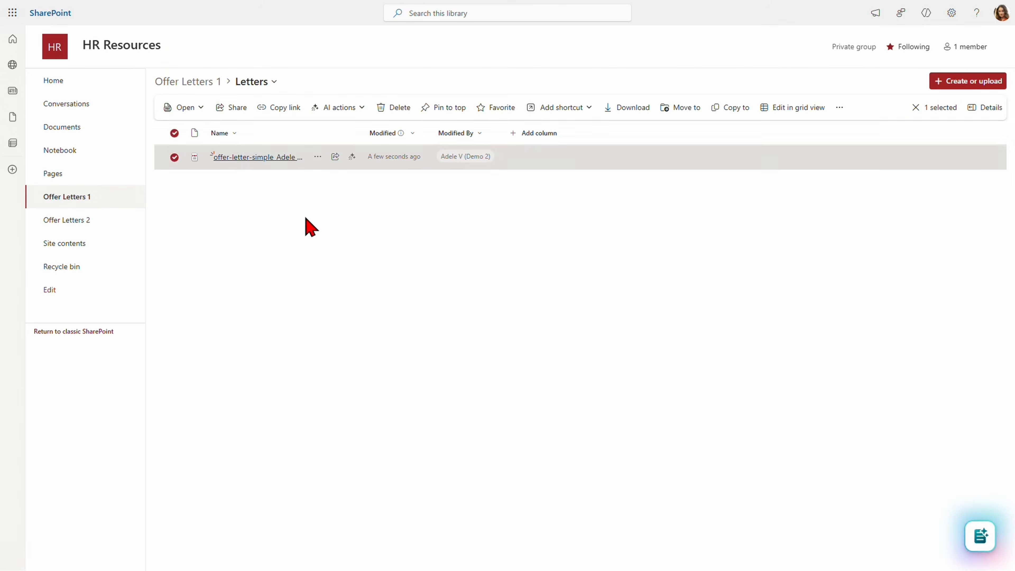
pyautogui.click(250, 45)
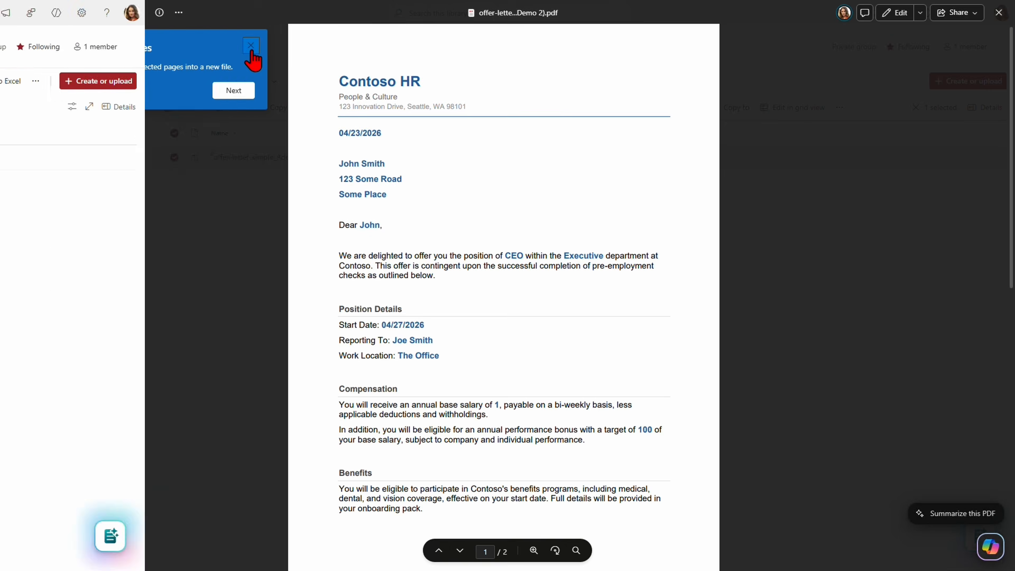
pyautogui.click(289, 107)
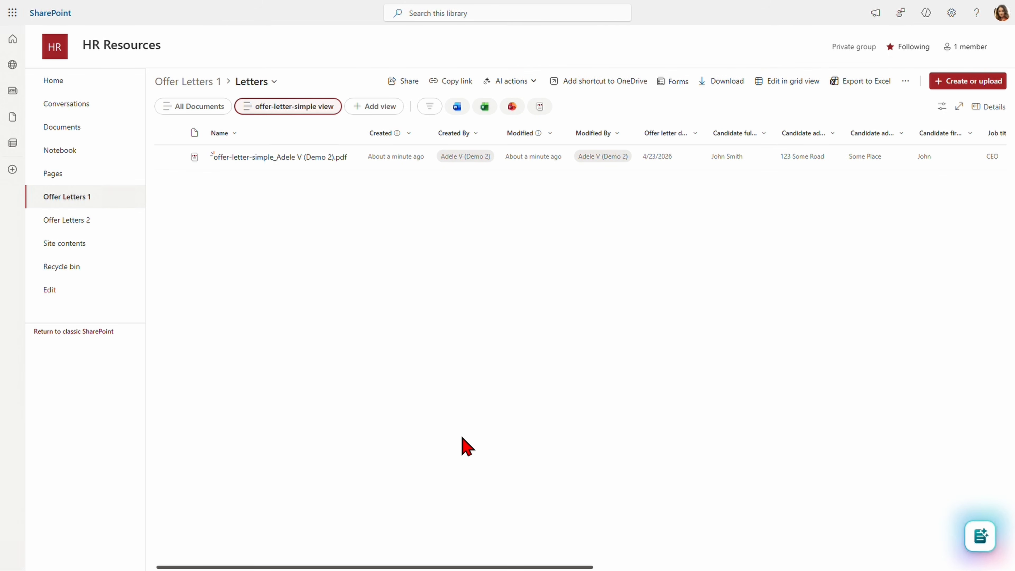
pyautogui.moveTo(480, 568); pyautogui.dragTo(436, 565)
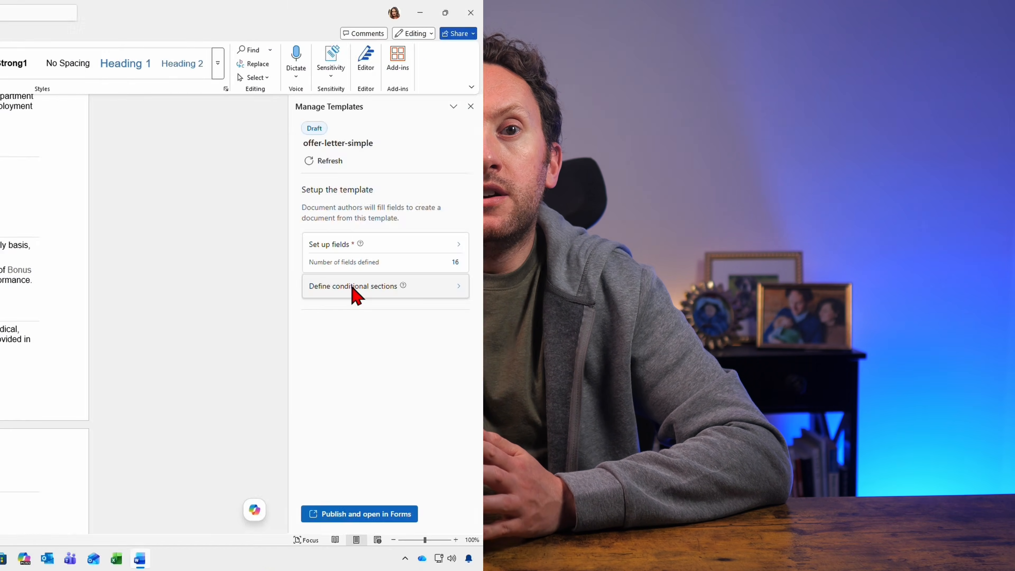
# Start a new conditional section in the offer-letter-simple template and choose Work location as its condition field
pyautogui.click(355, 288)
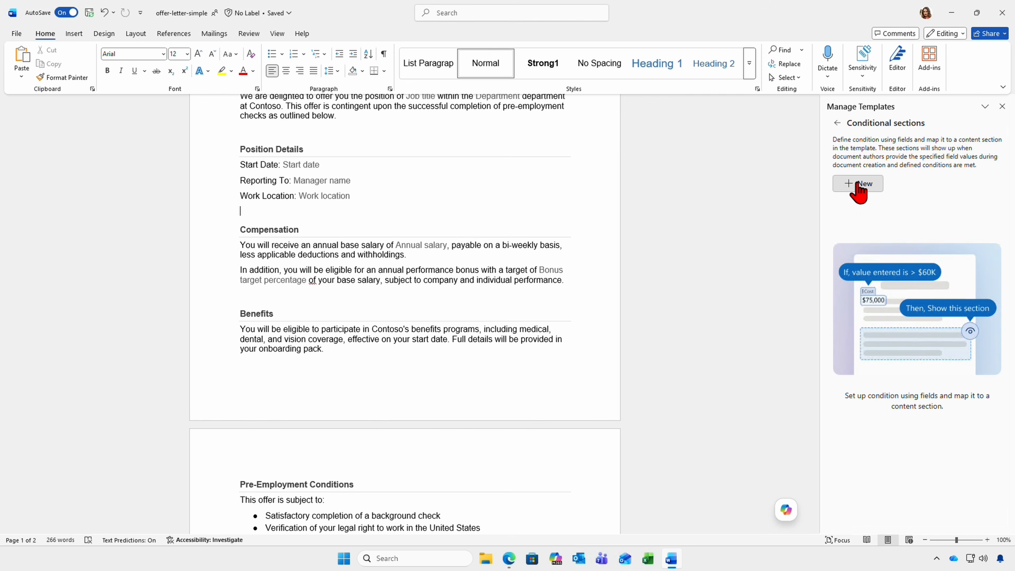
pyautogui.click(856, 185)
pyautogui.click(875, 227)
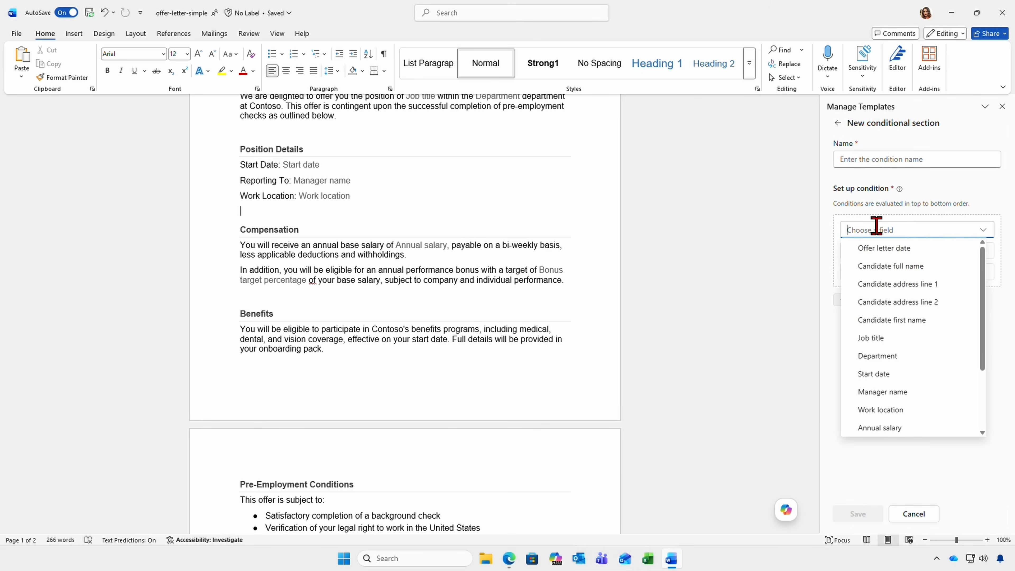
pyautogui.scroll(-2, 942, 312)
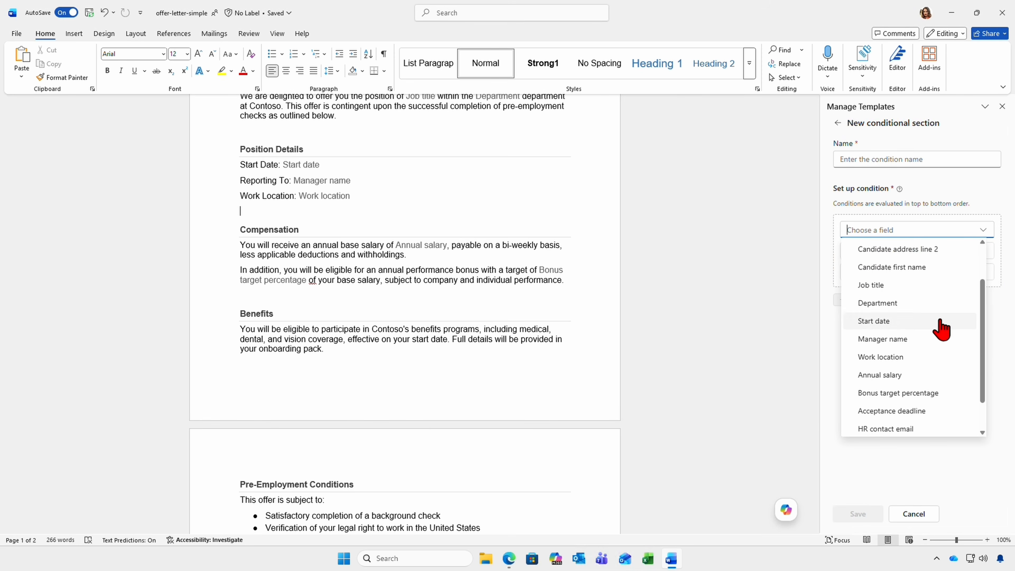
pyautogui.click(897, 355)
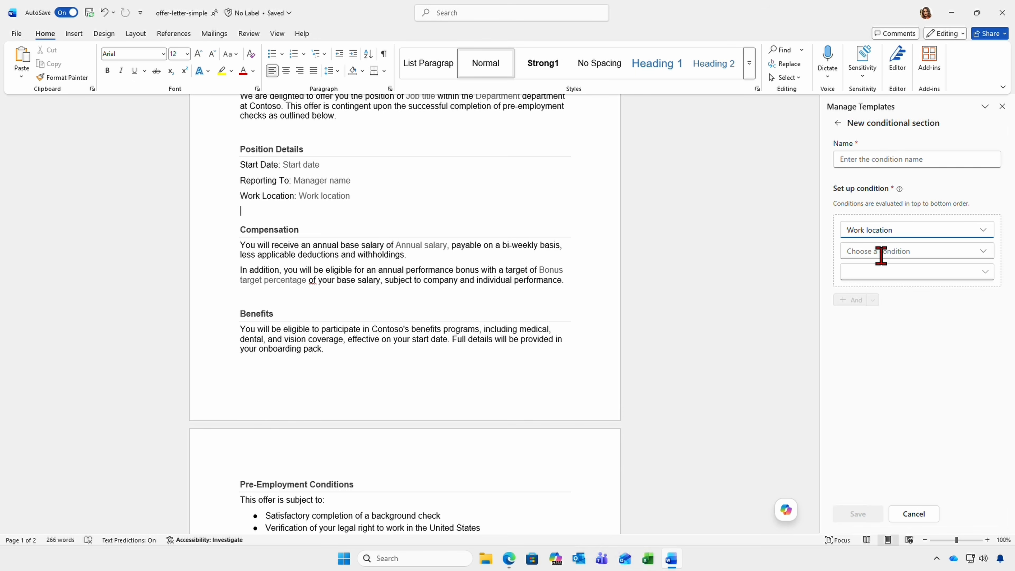
# Set the Work location condition to an exact match with On site and check the options for combining further conditions
pyautogui.click(882, 252)
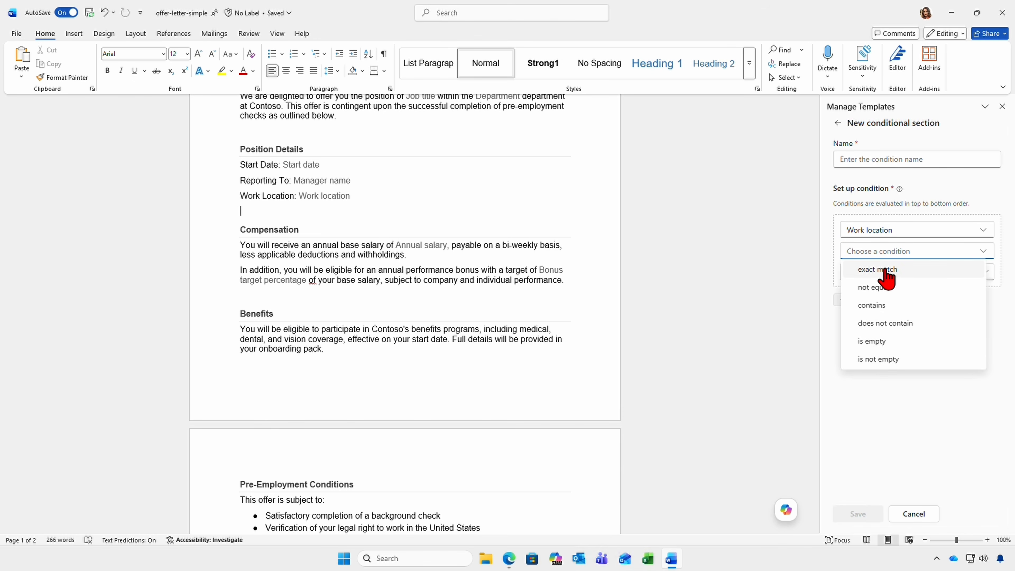
pyautogui.click(885, 270)
pyautogui.click(883, 273)
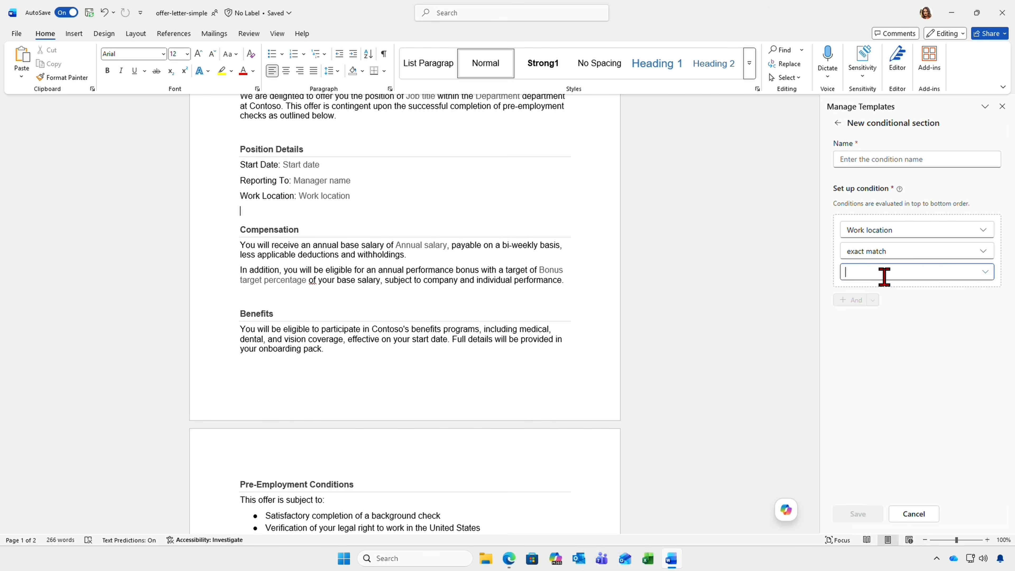
pyautogui.click(985, 273)
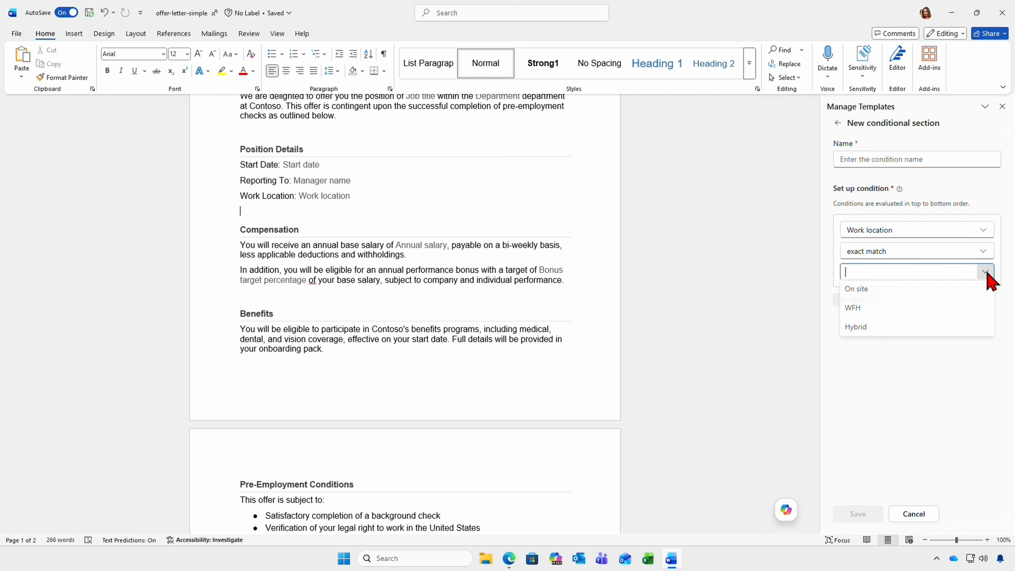
pyautogui.click(871, 288)
pyautogui.click(872, 300)
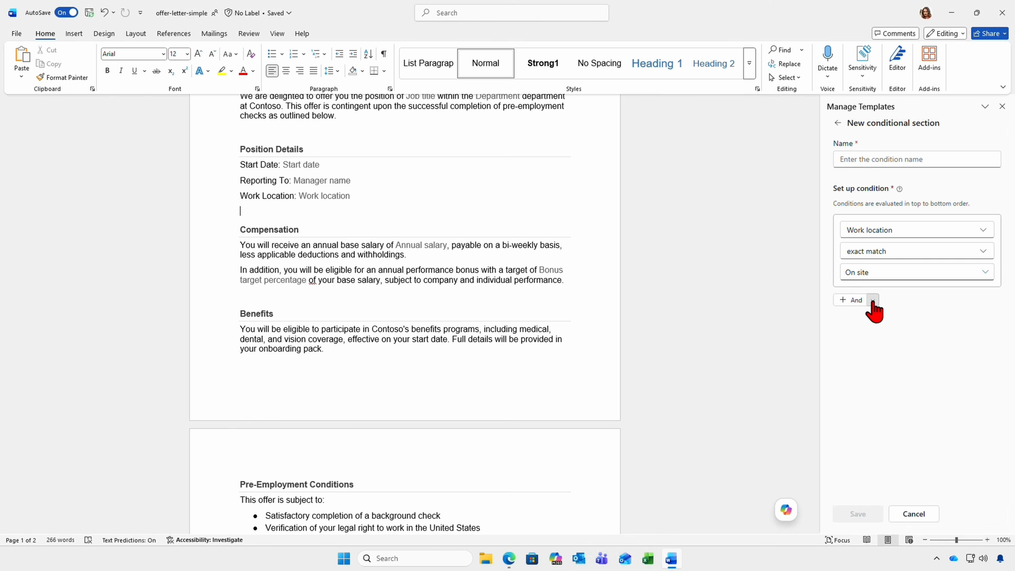
pyautogui.click(855, 314)
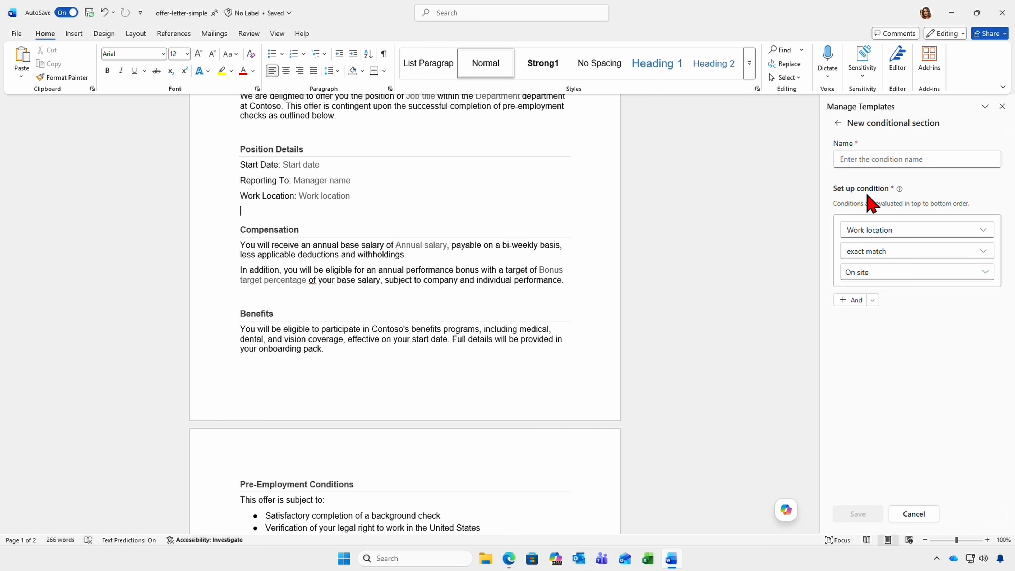
pyautogui.click(855, 158)
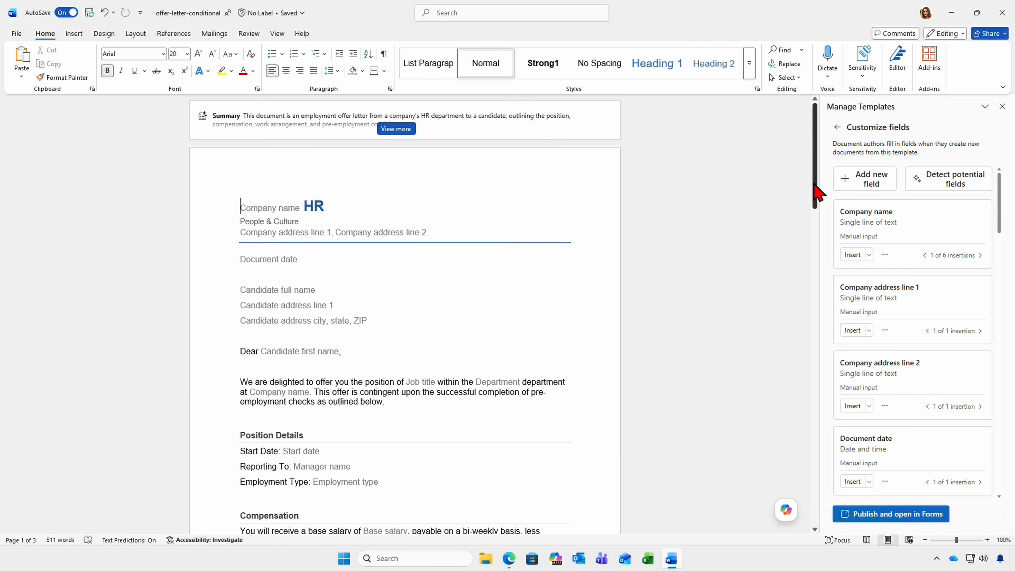
# In the offer-letter-conditional template, go to the Full-Time employment section and open the conditional sections setup
pyautogui.scroll(-4, 706, 300)
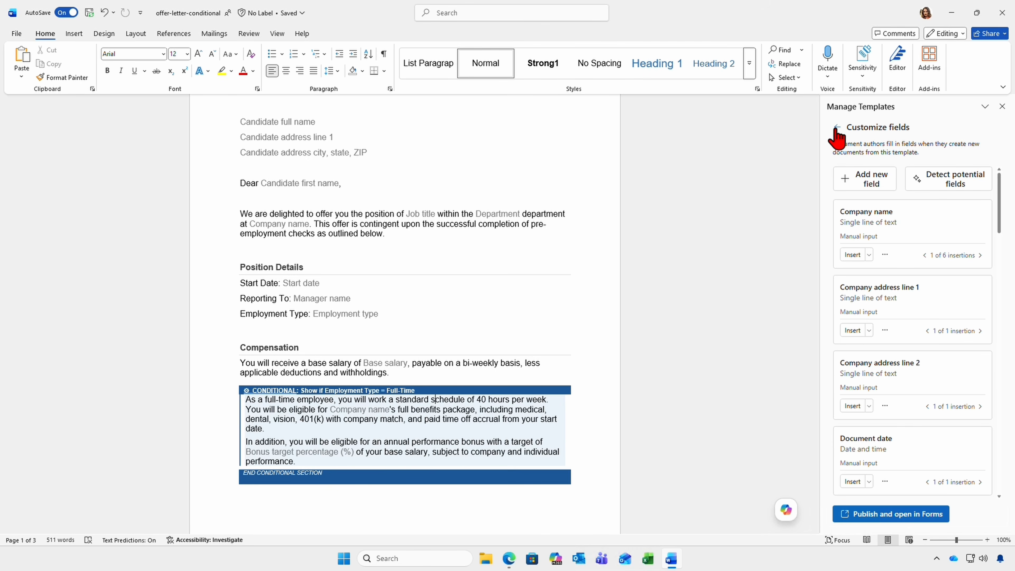
pyautogui.click(837, 127)
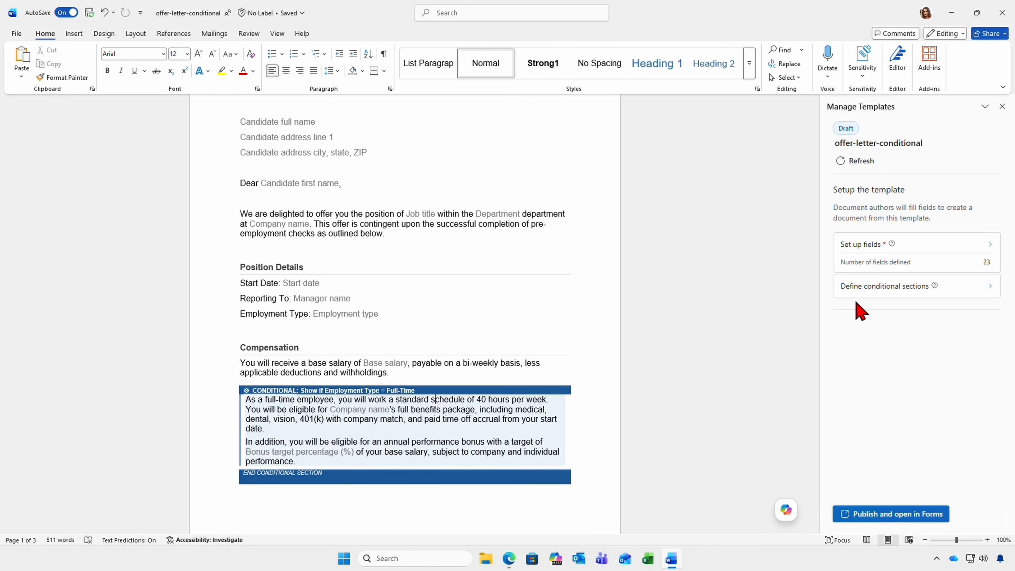
pyautogui.click(865, 287)
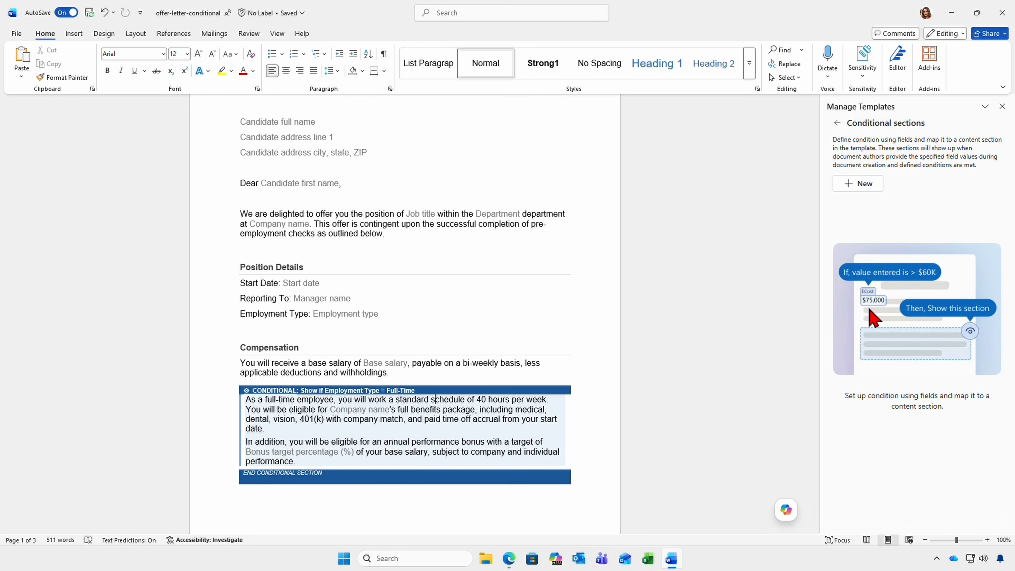